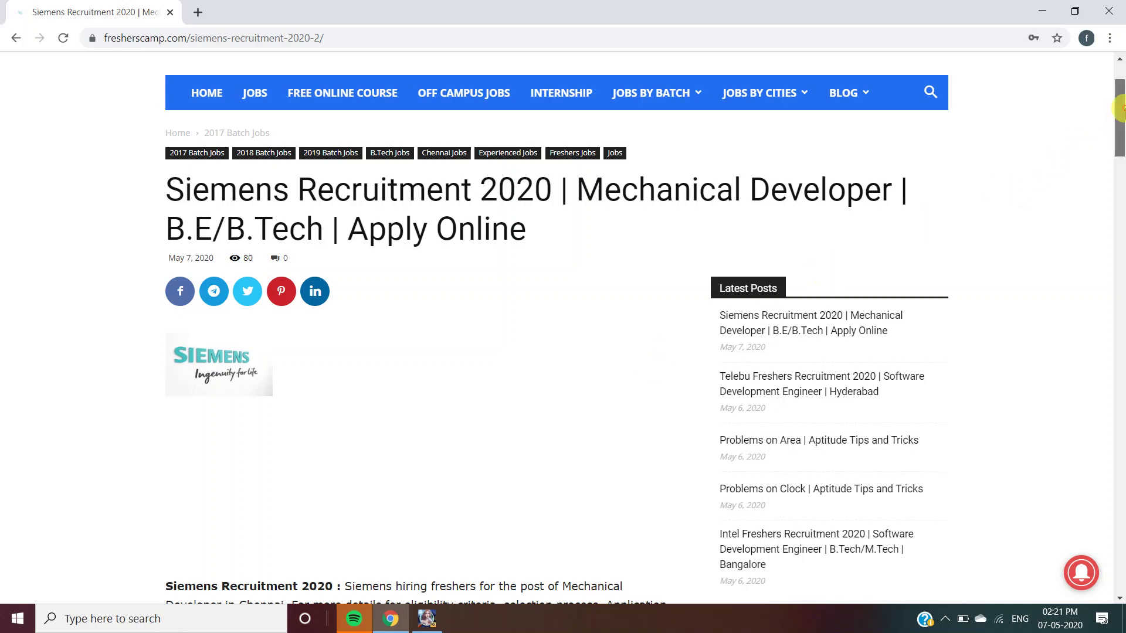
left_click_drag(1120, 108, 1121, 168)
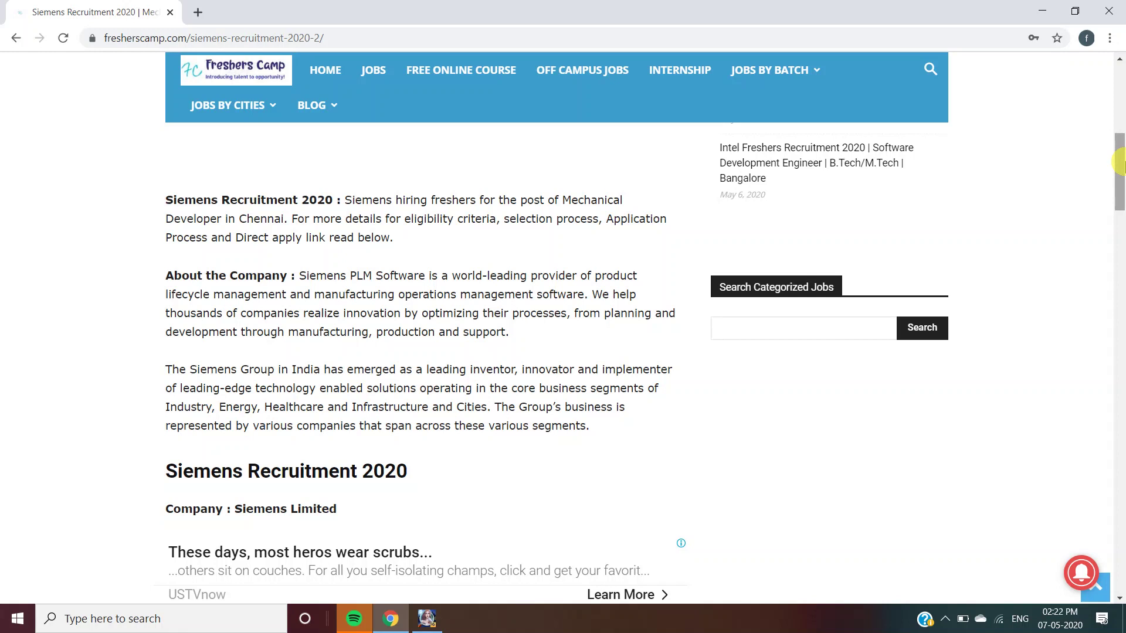
left_click_drag(1120, 163, 1121, 178)
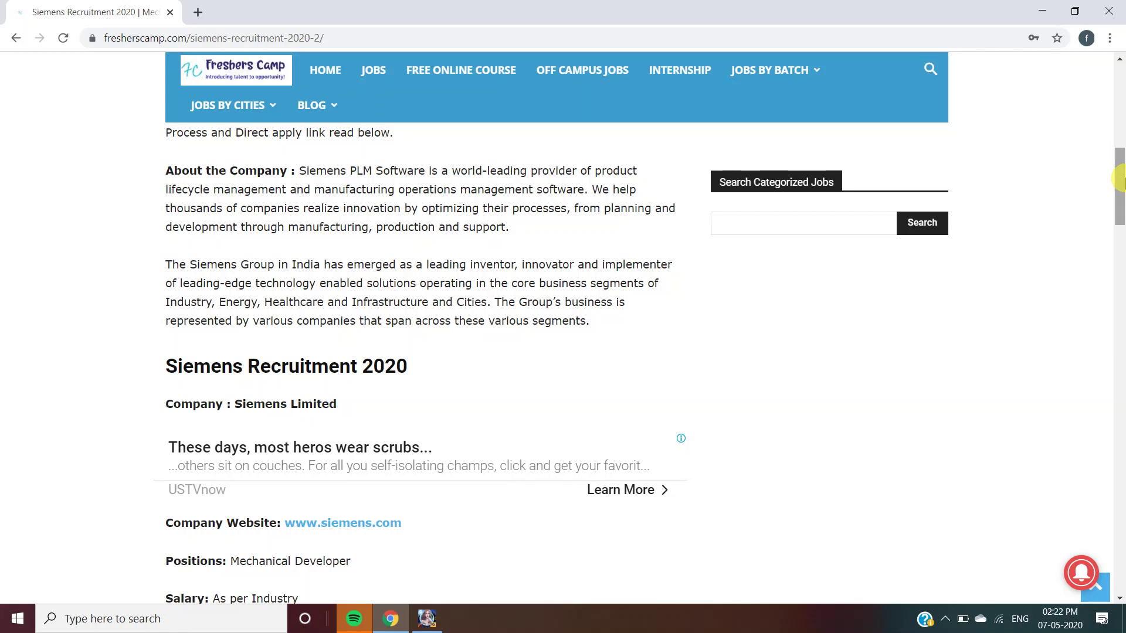
left_click_drag(1120, 179, 1123, 209)
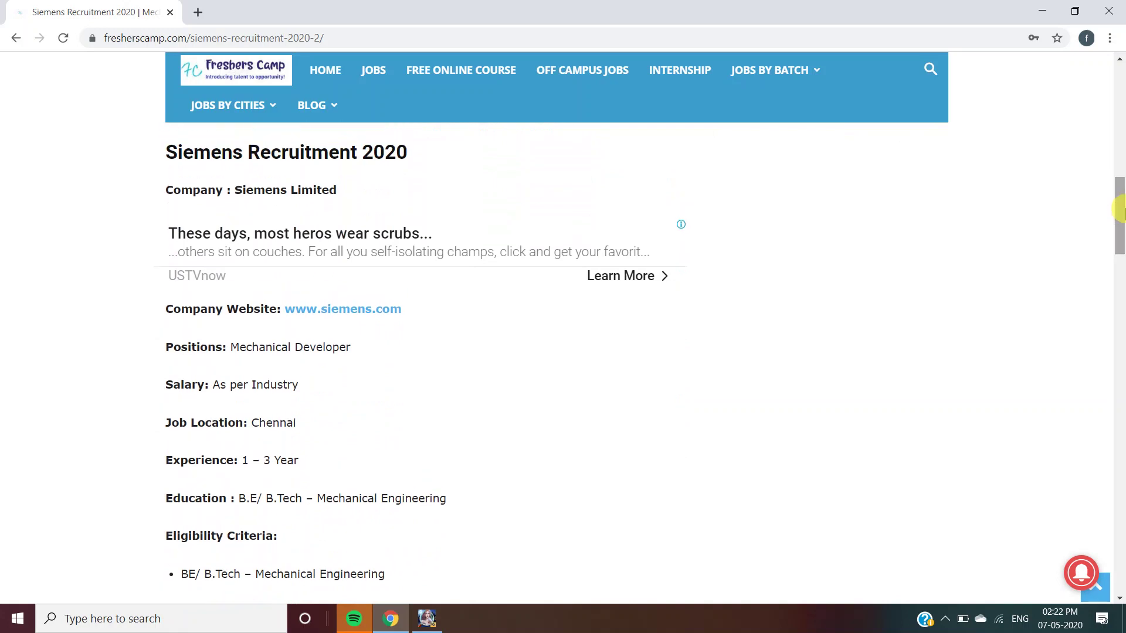
left_click_drag(1120, 210, 1121, 230)
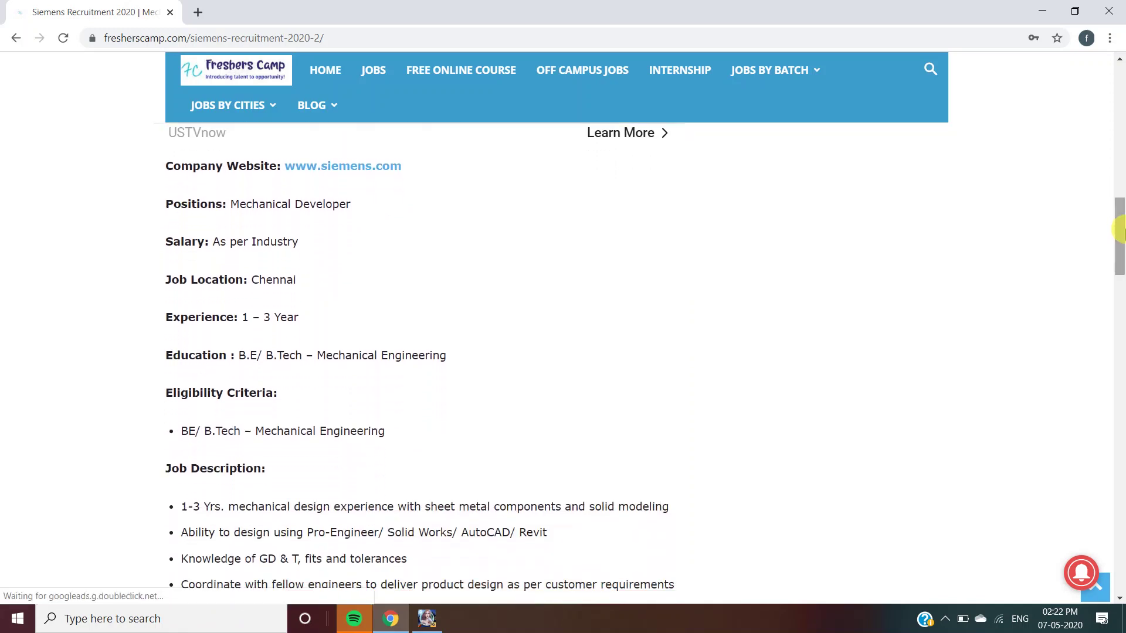
left_click_drag(1121, 231, 1121, 246)
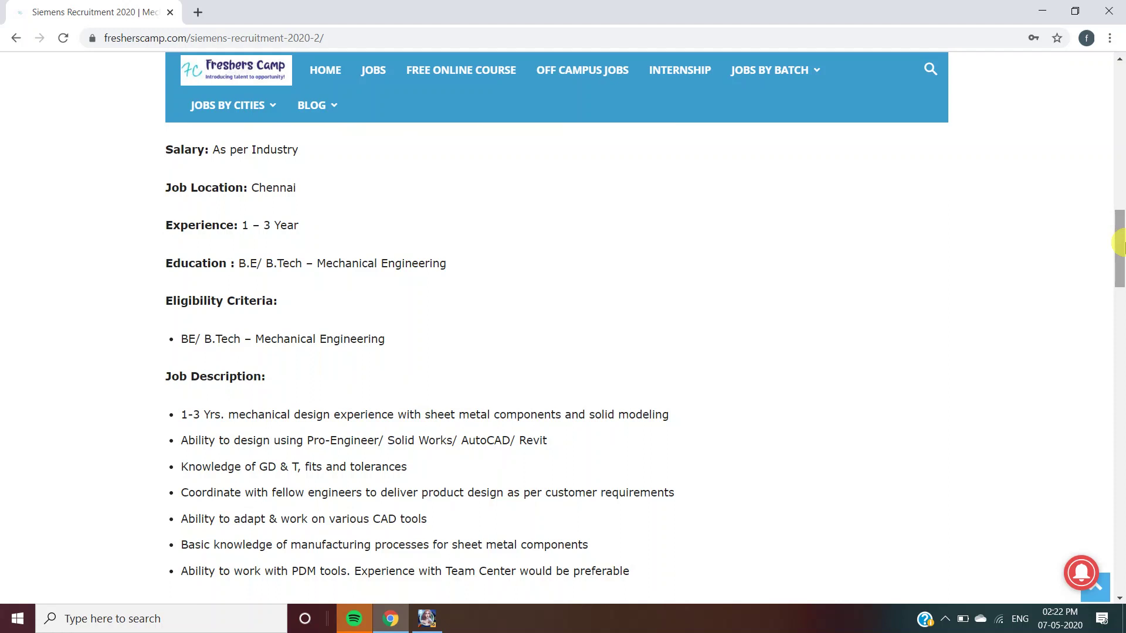
left_click_drag(1121, 247, 1121, 254)
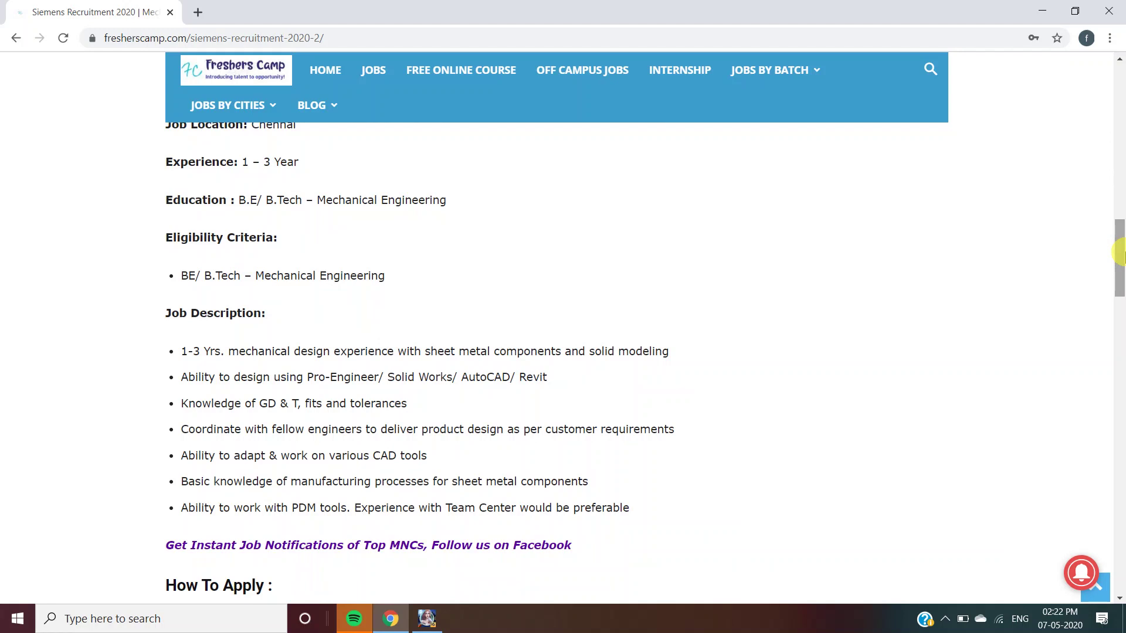
left_click_drag(1121, 255, 1121, 280)
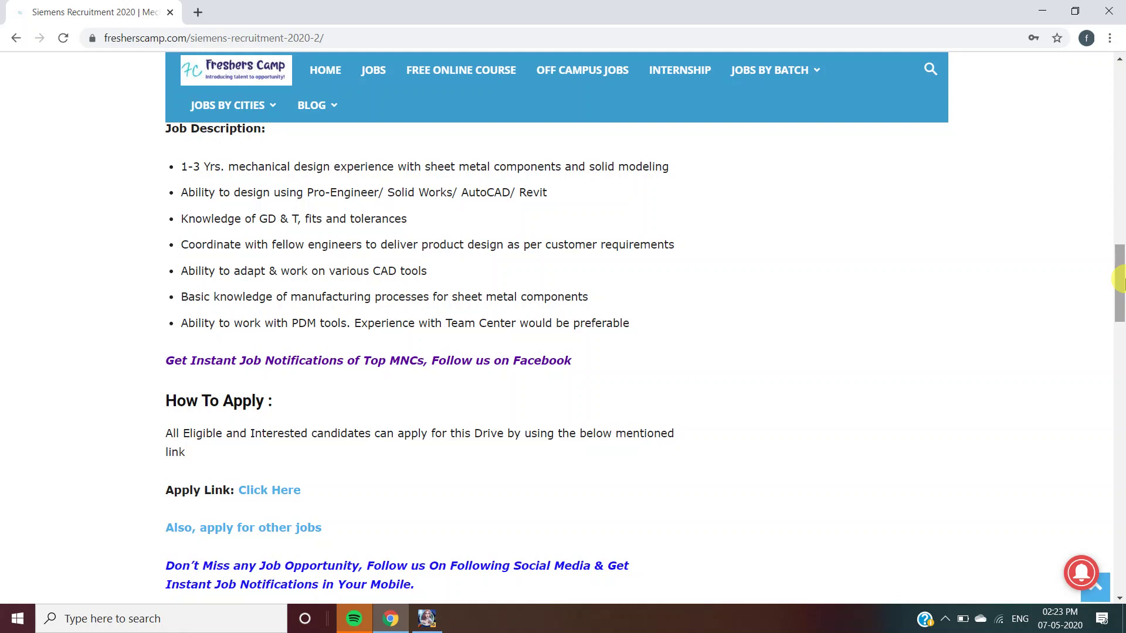
left_click_drag(1119, 280, 1119, 309)
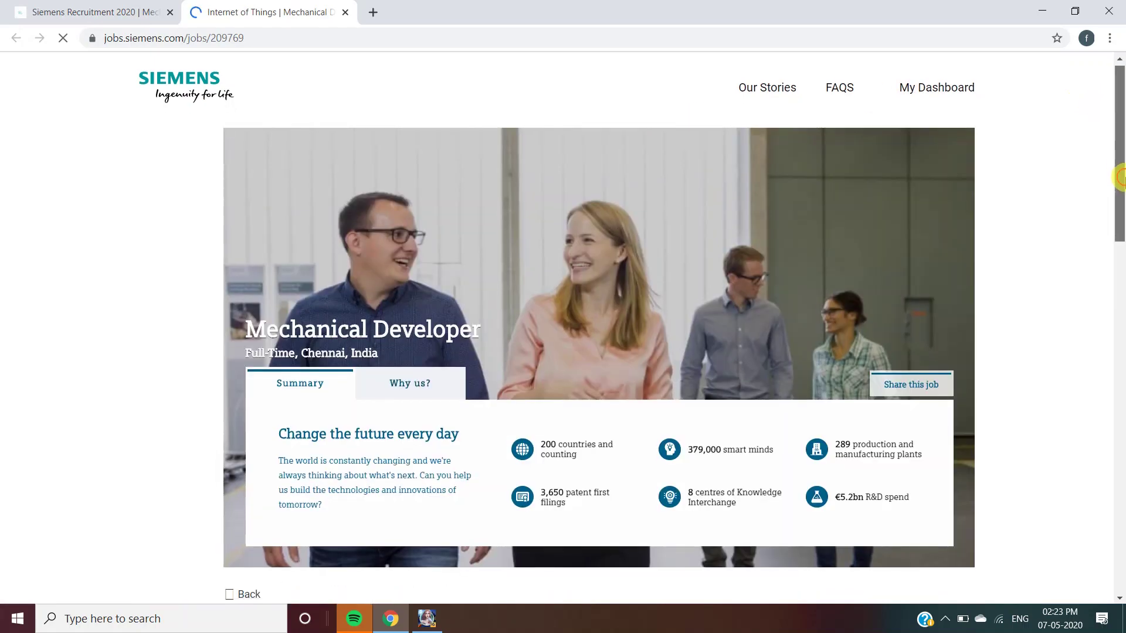
left_click_drag(1119, 175, 1123, 339)
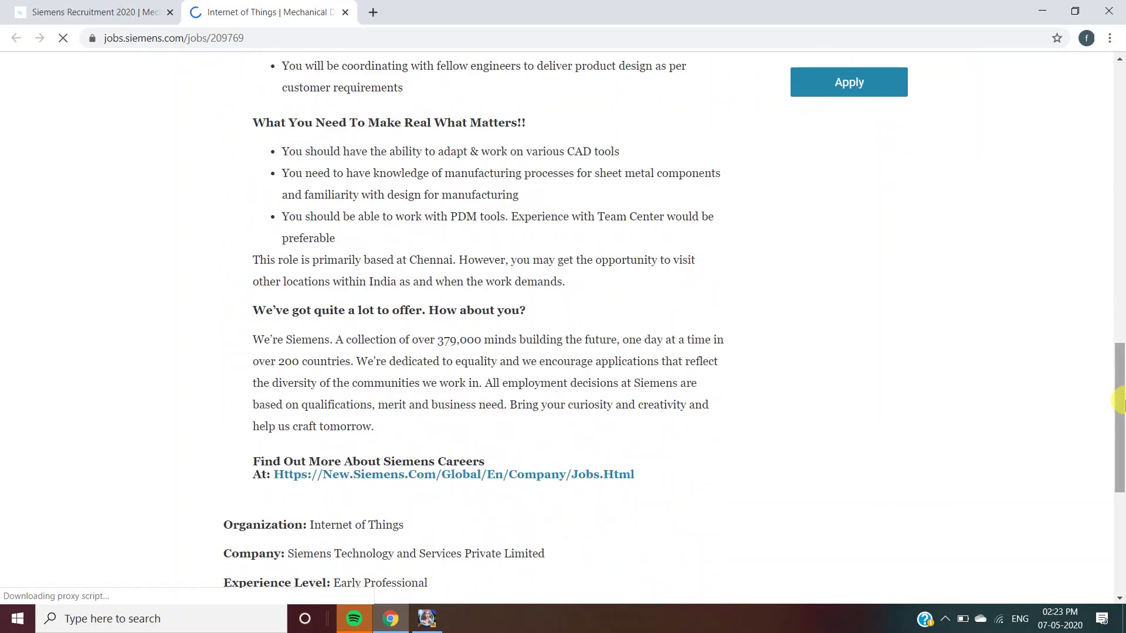
mouse_move(1120, 338)
left_mouse_down()
mouse_move(1121, 478)
mouse_move(1121, 191)
left_mouse_up()
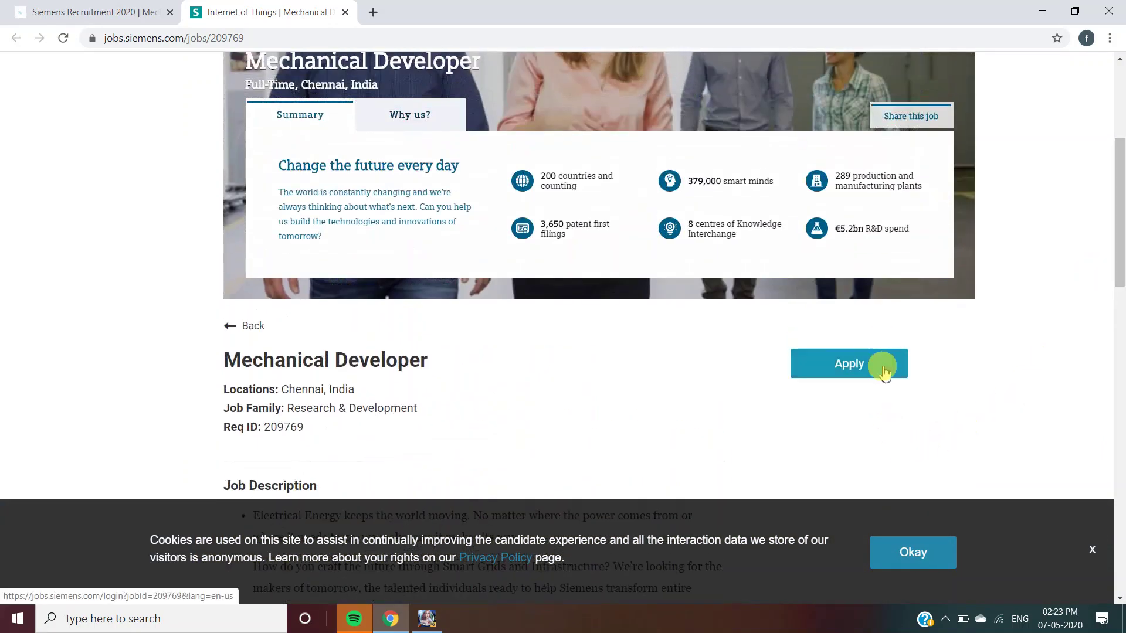
Start the application for the Siemens Mechanical Developer job in Chennai.
left_click(884, 373)
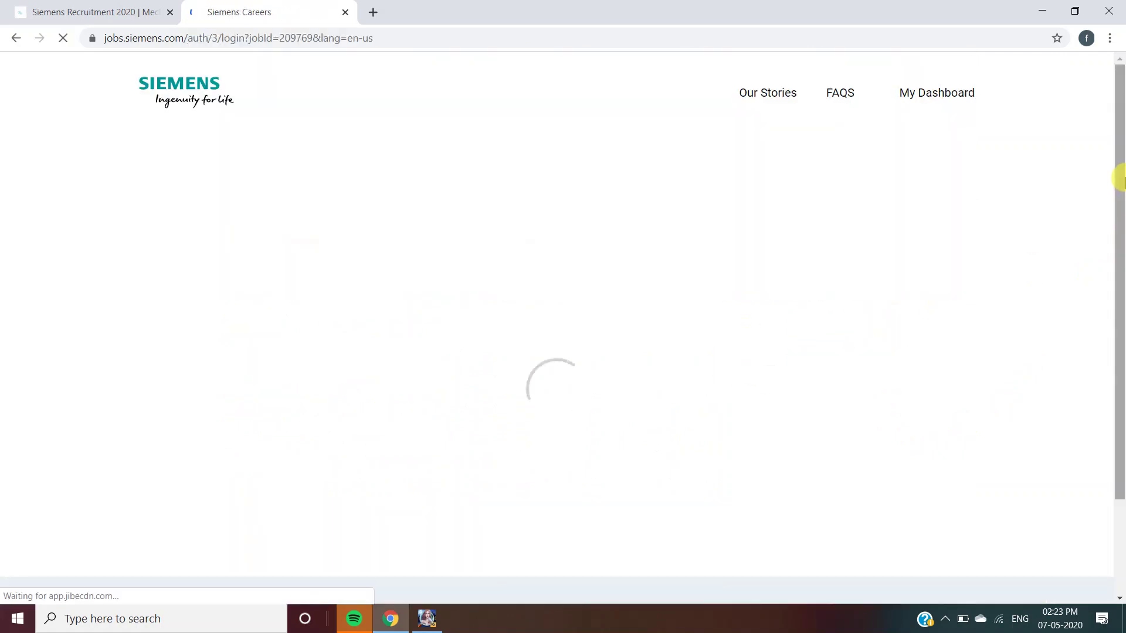
left_click_drag(1119, 157, 1121, 282)
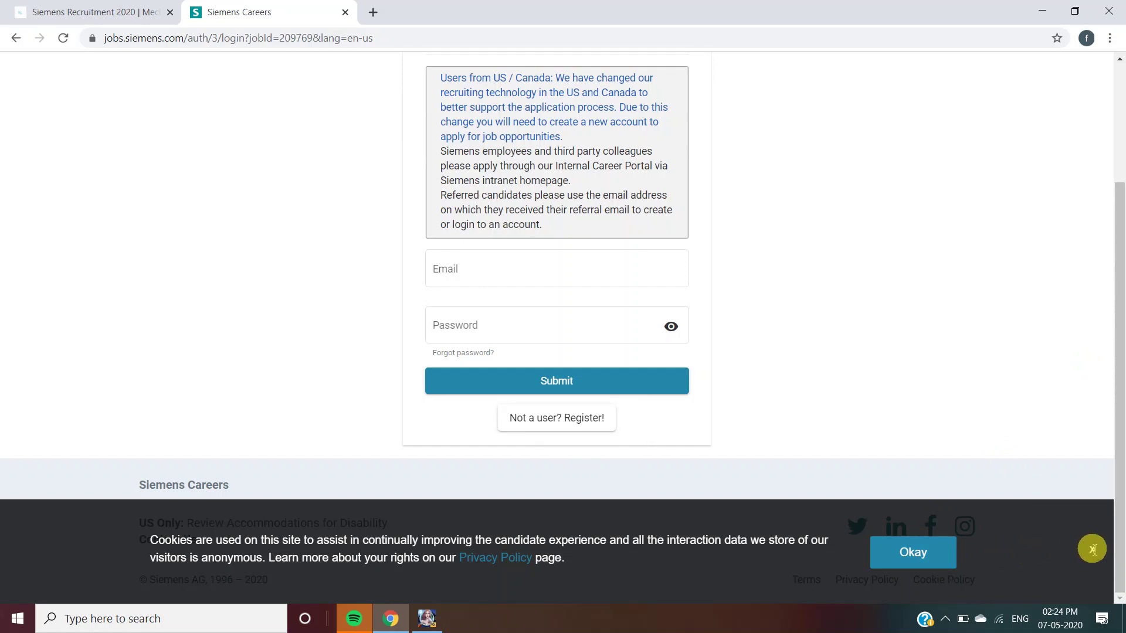
Dismiss the Siemens Careers cookie notice.
left_click(1091, 552)
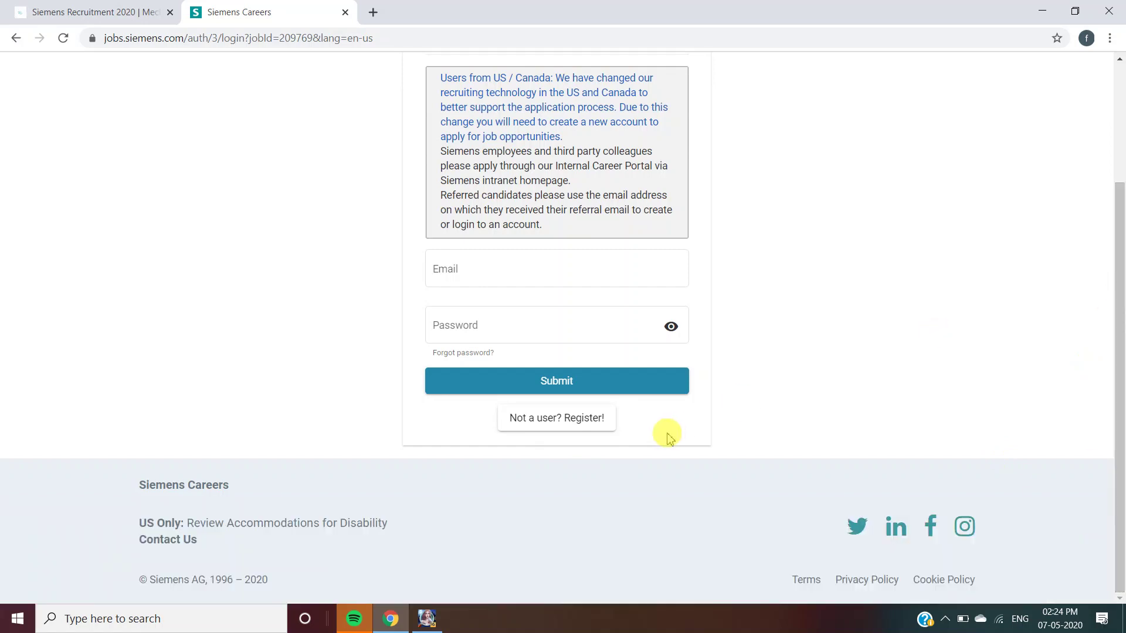
Choose 'Not a user? Register!' and agree to the Siemens privacy policy.
left_click(567, 432)
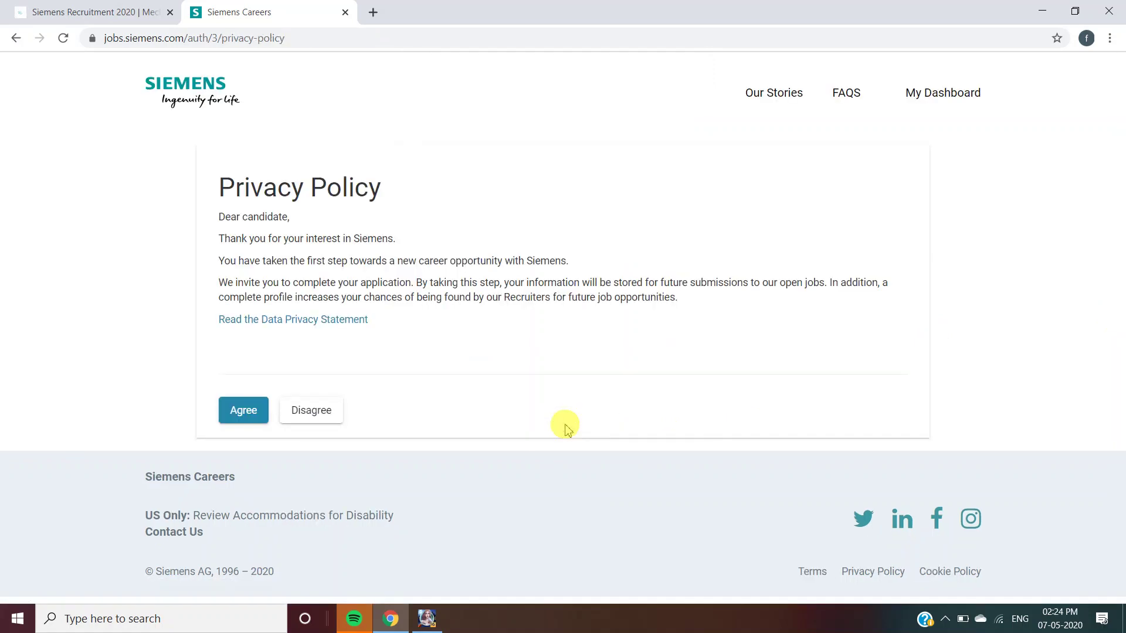
left_click(257, 419)
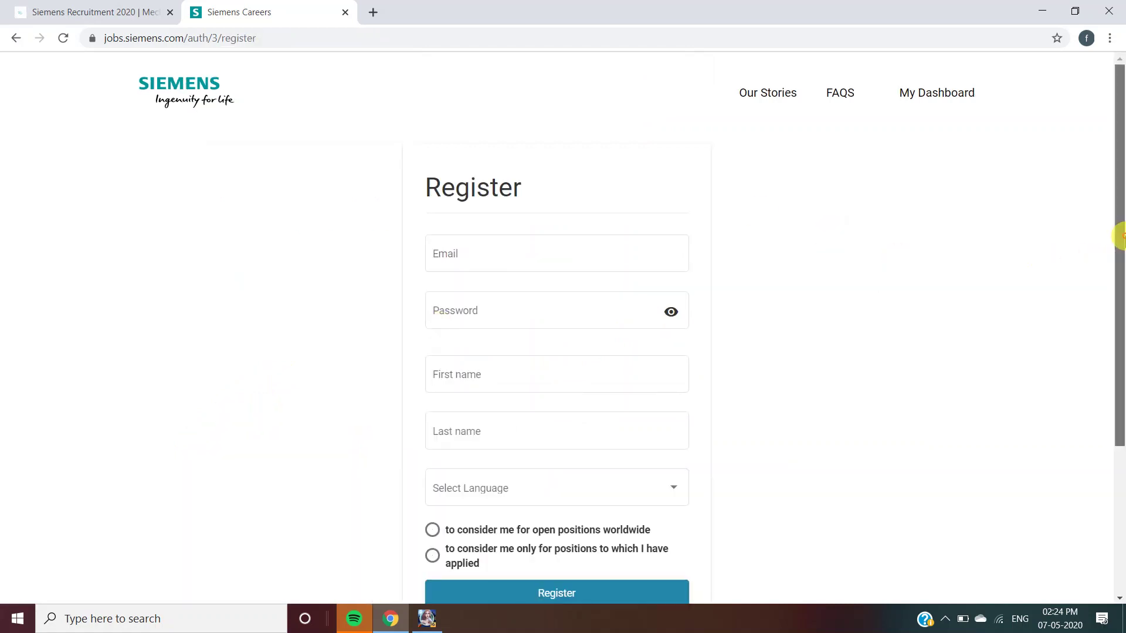
left_click_drag(1119, 236, 1121, 268)
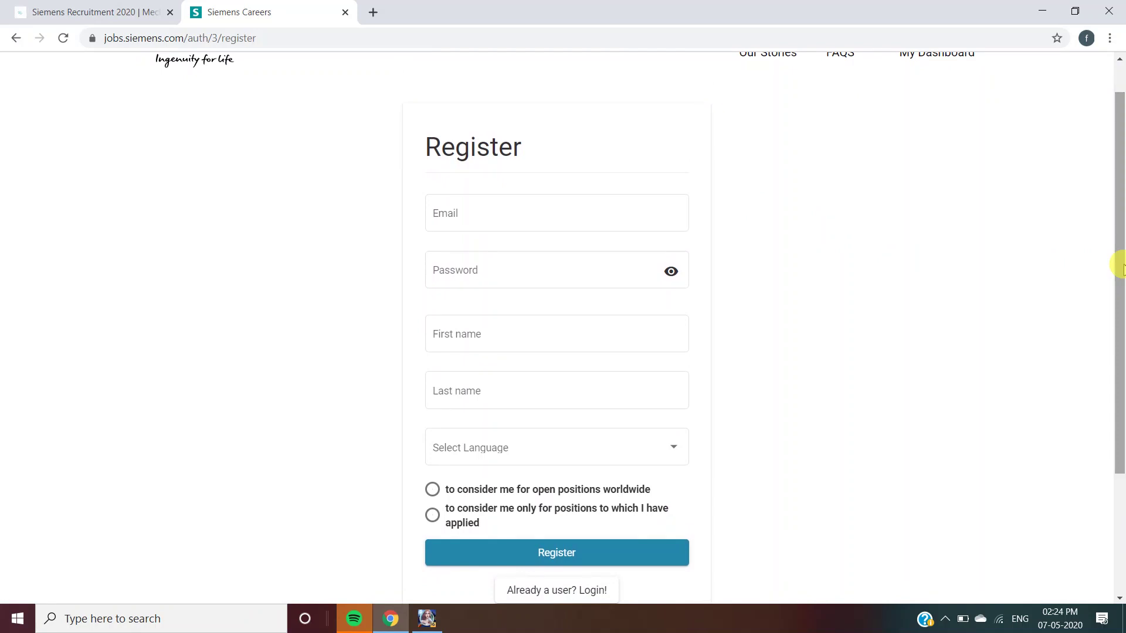
left_click_drag(1122, 268, 1119, 249)
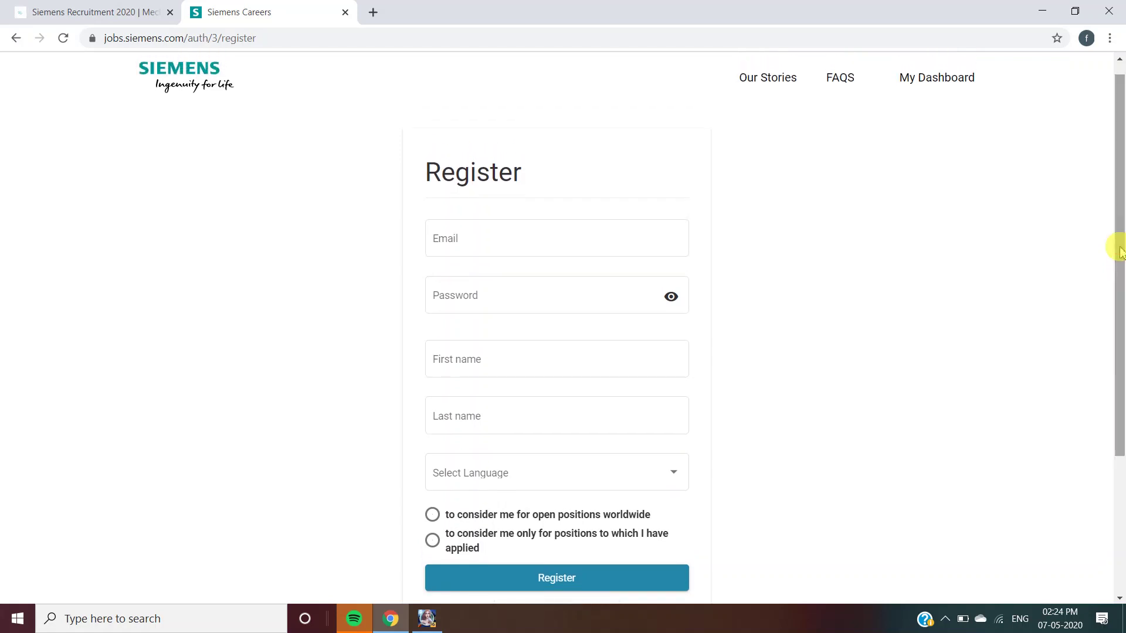
Switch back to the Freshers Camp tab with the Siemens Recruitment 2020 post.
left_click(102, 7)
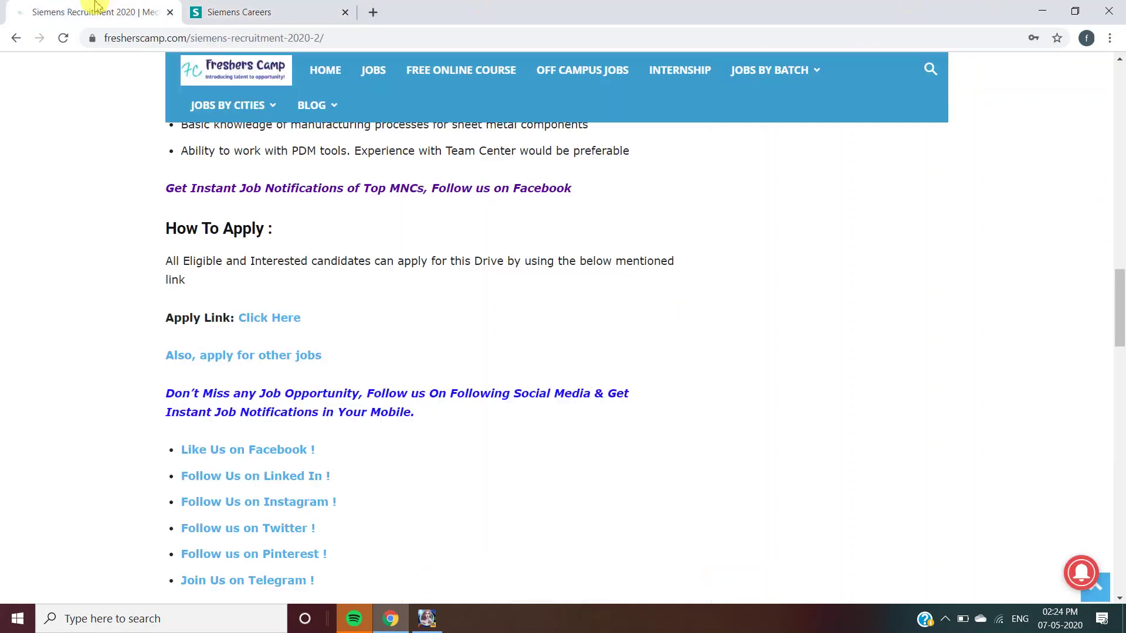
left_click_drag(1119, 302, 1118, 99)
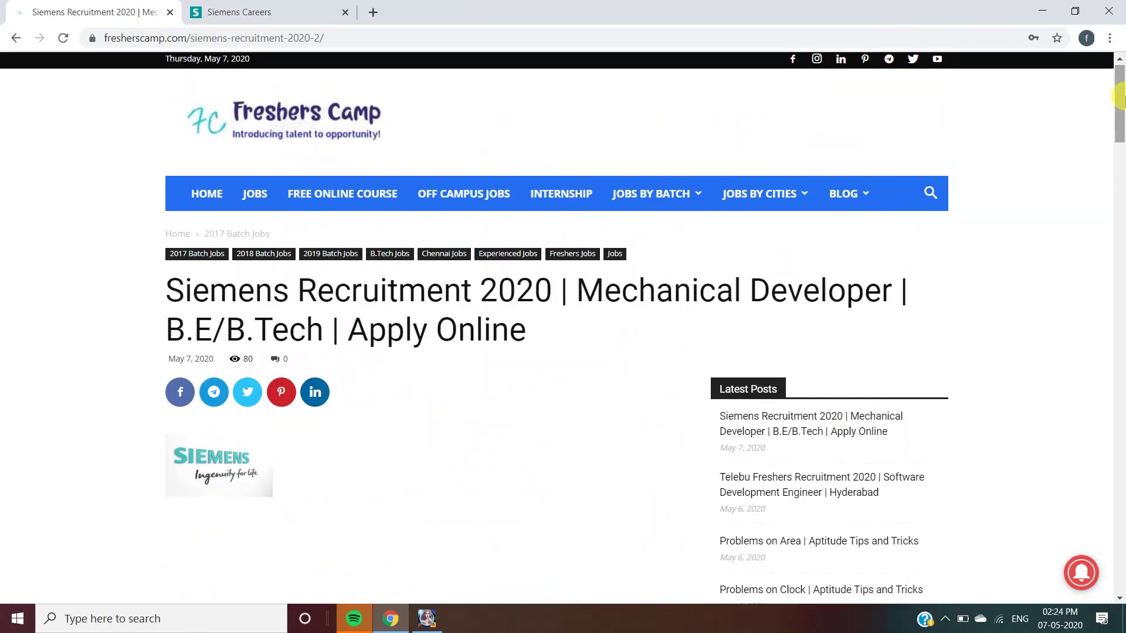